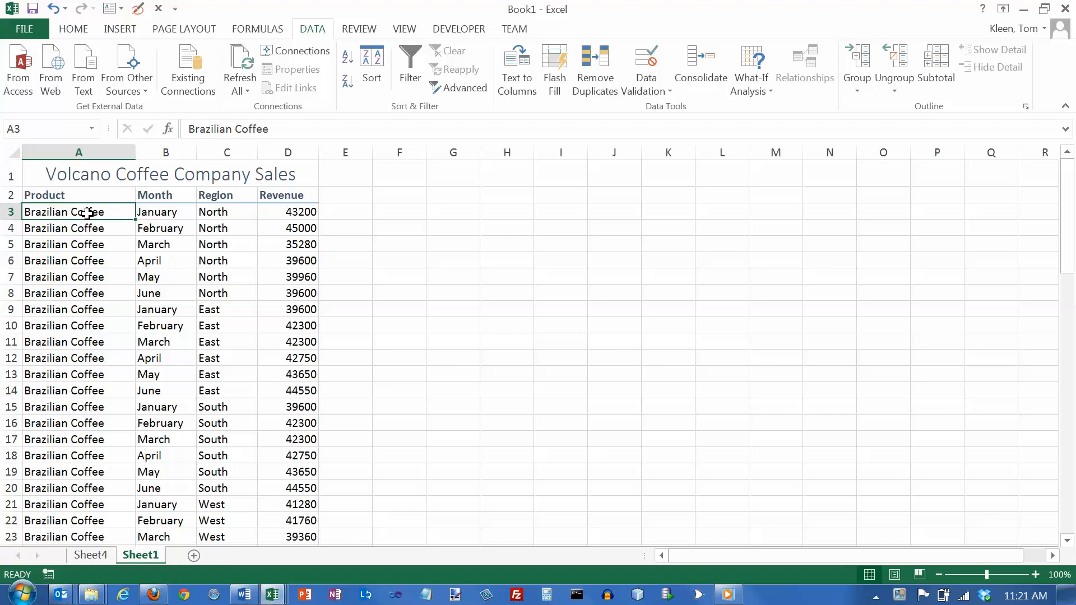
Create a PivotTable on a new worksheet from the coffee sales data in Sheet1!$A$2:$D$74
click(118, 31)
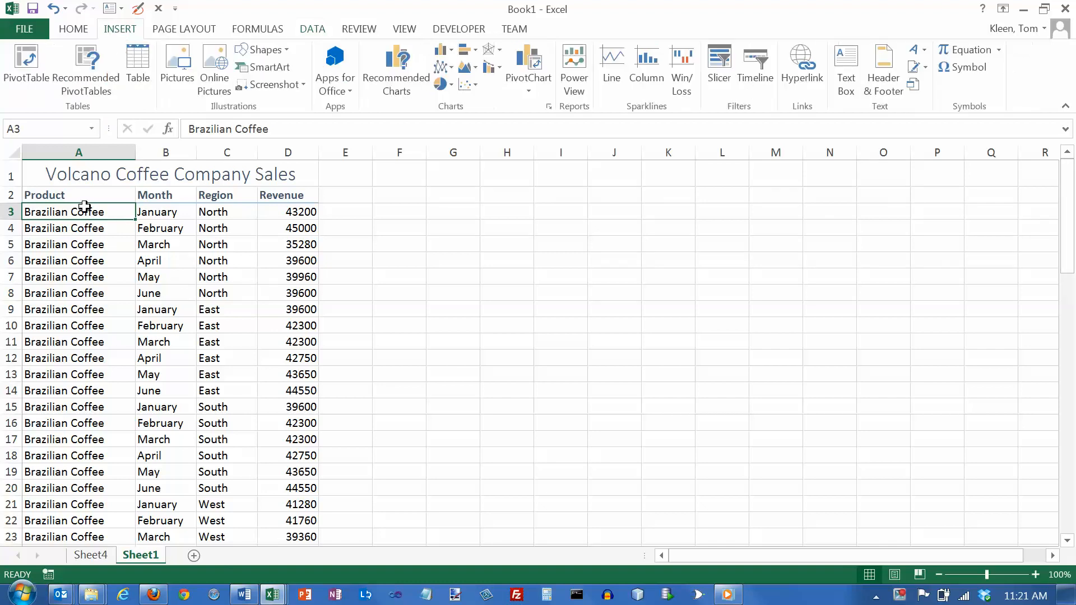
drag(65, 211, 58, 490)
drag(163, 213, 163, 488)
drag(223, 213, 229, 473)
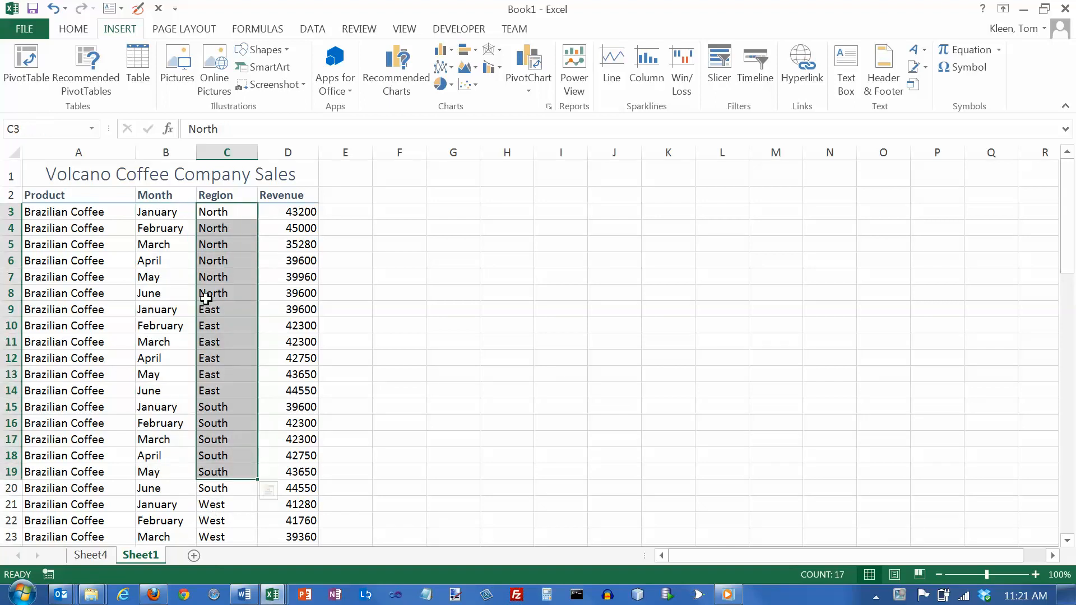
click(79, 212)
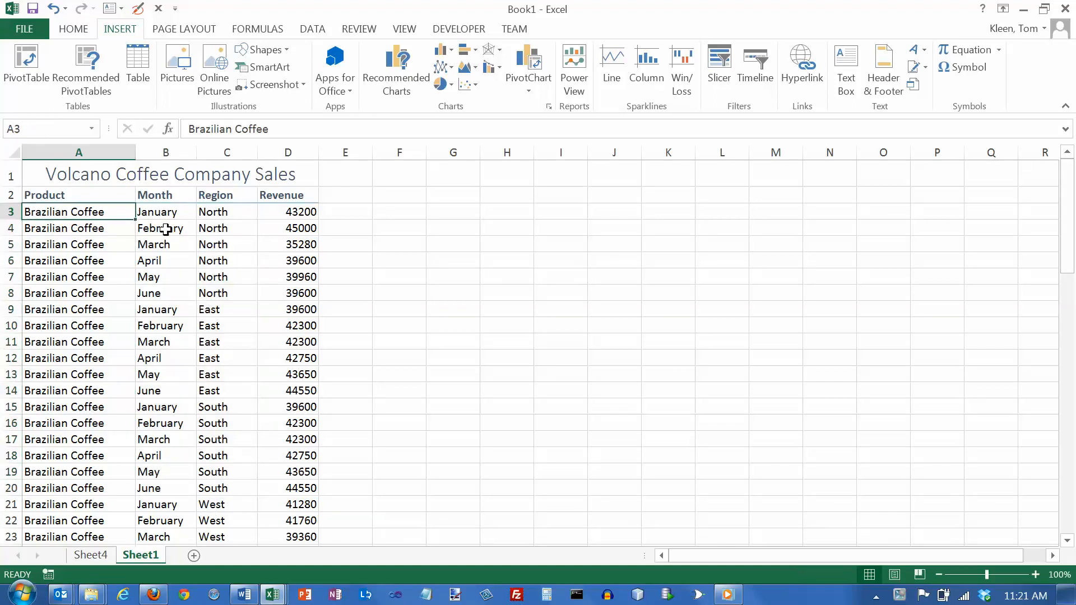
drag(54, 196, 284, 193)
click(92, 211)
click(32, 76)
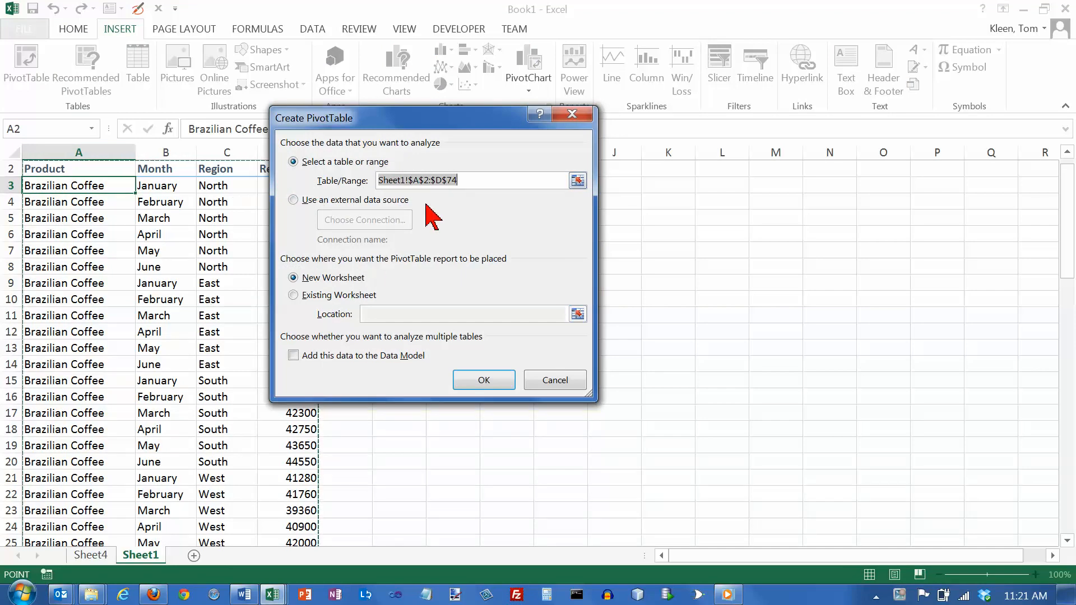
click(481, 381)
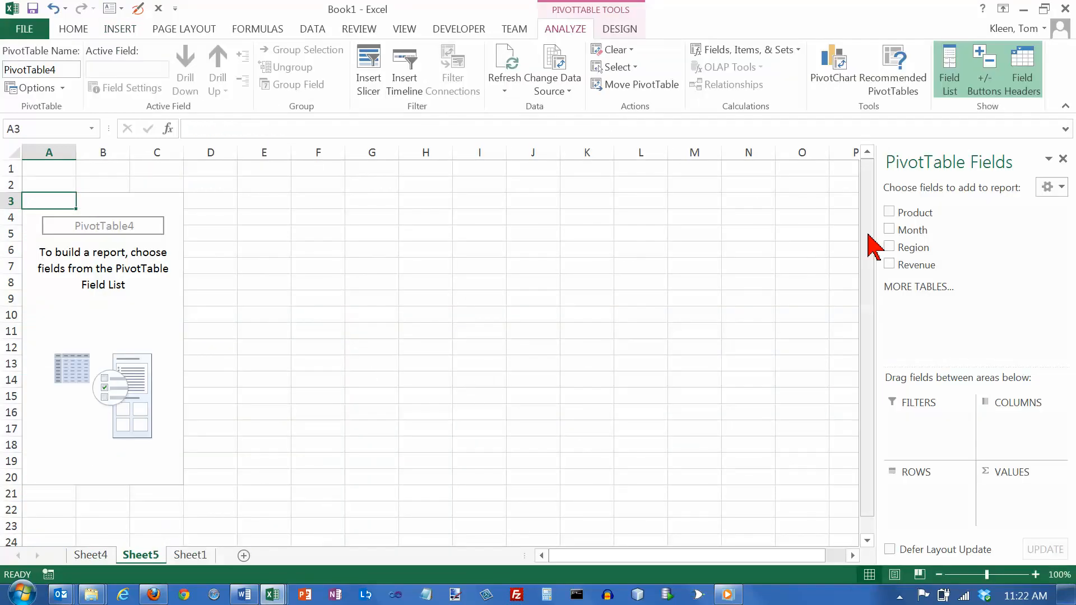
Add Product as rows and summed Revenue as values, and format column B with comma separators and no decimals
click(889, 212)
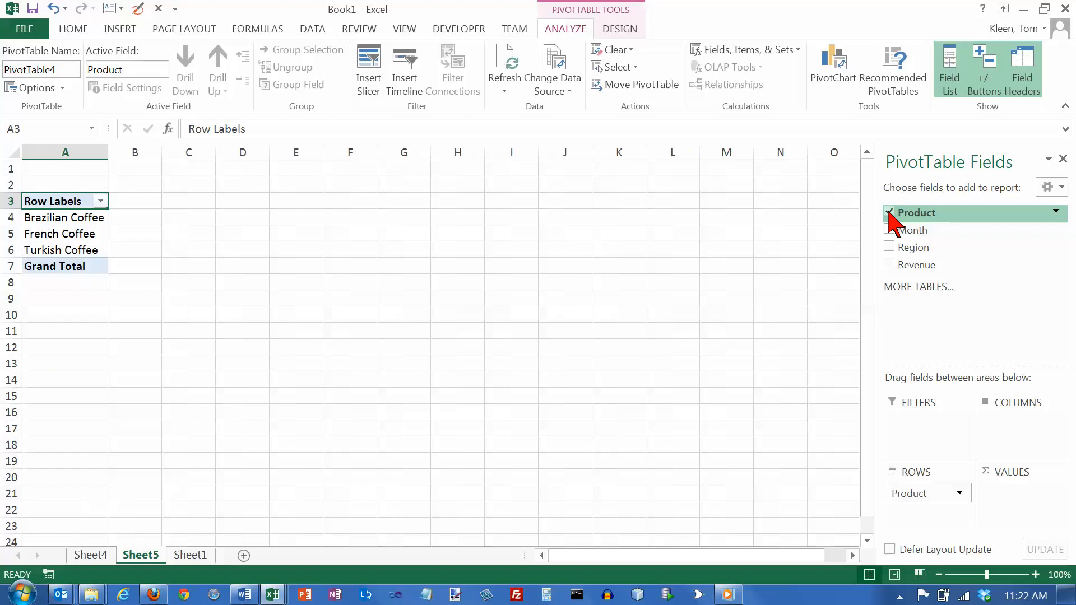
click(890, 266)
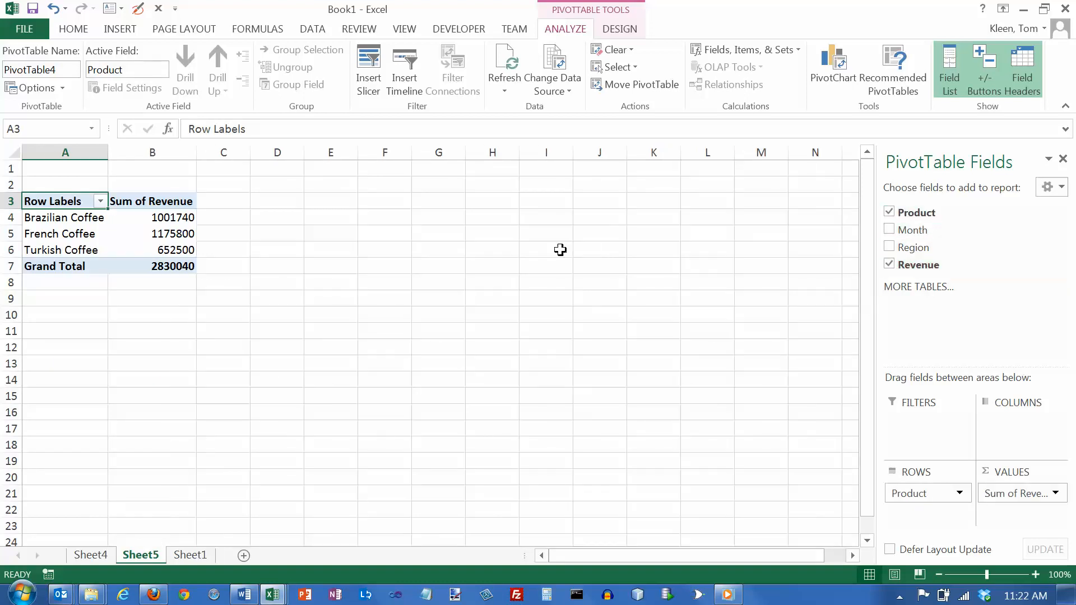
click(149, 153)
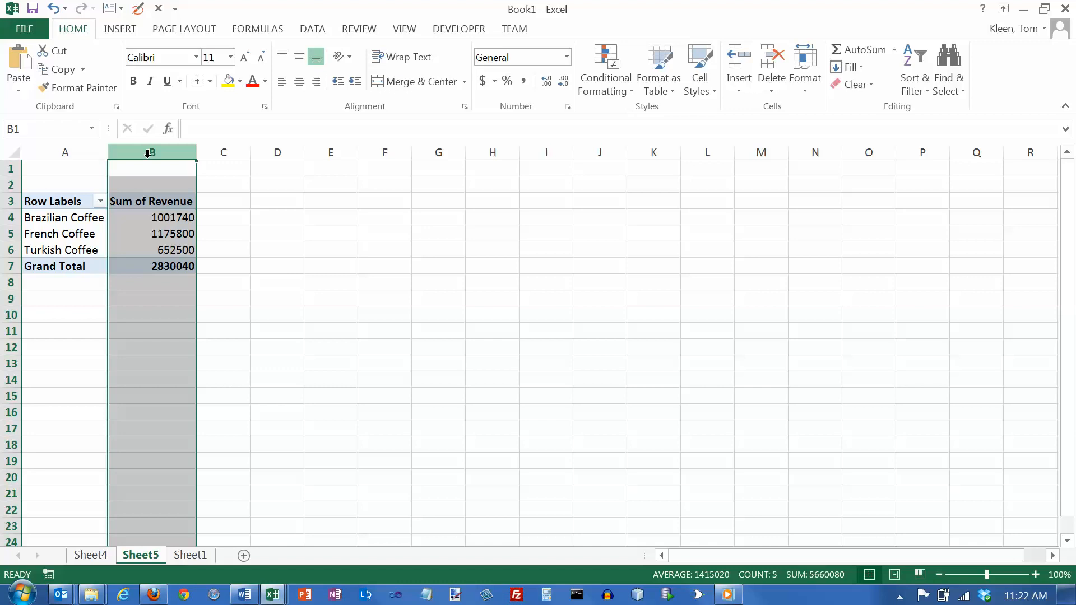
click(524, 82)
click(564, 81)
click(563, 81)
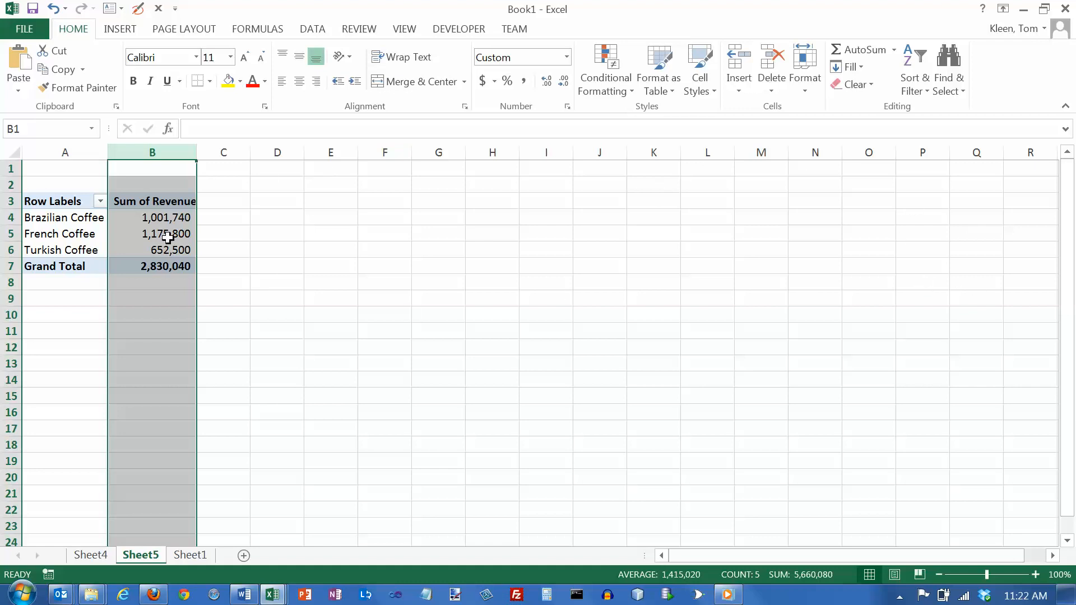
Sort the coffee products by total revenue from smallest to largest
click(159, 218)
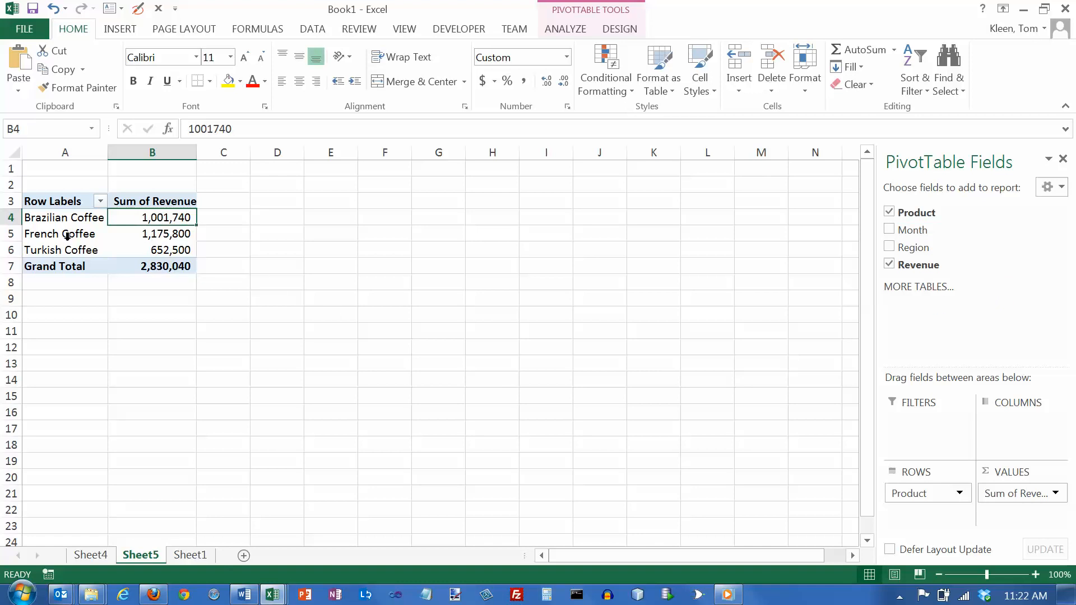
right_click(167, 218)
mouse_move(223, 317)
click(383, 315)
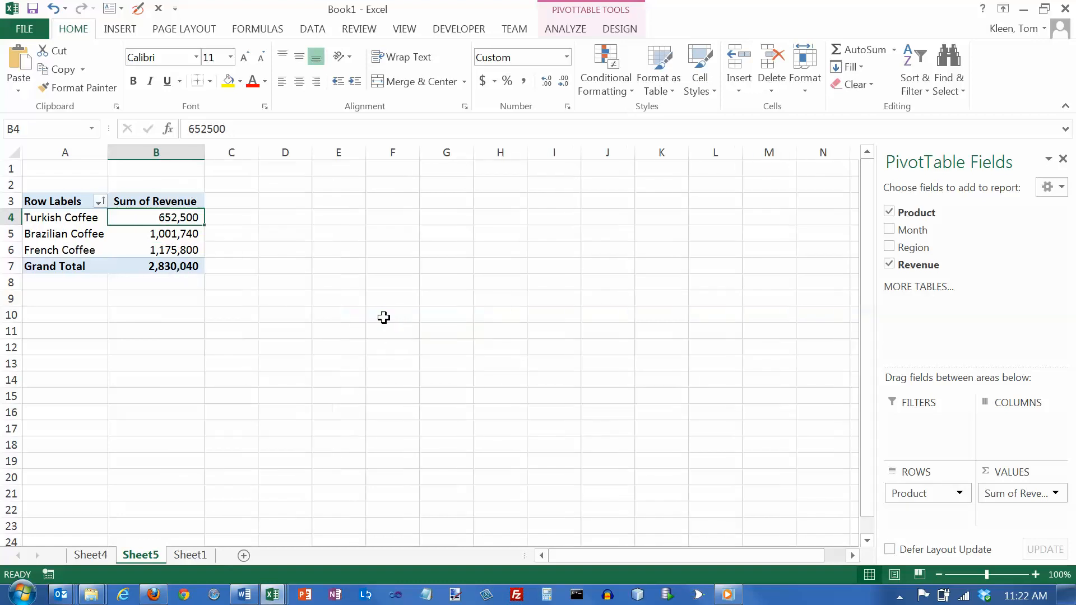
Sort the coffee products by total revenue from largest to smallest
right_click(133, 217)
mouse_move(204, 312)
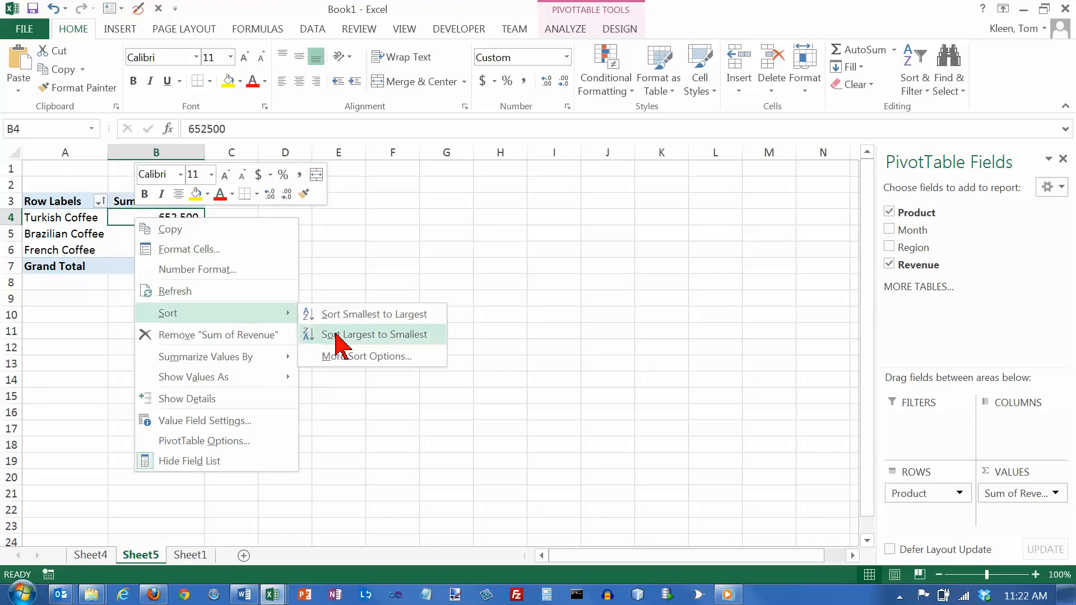
click(354, 334)
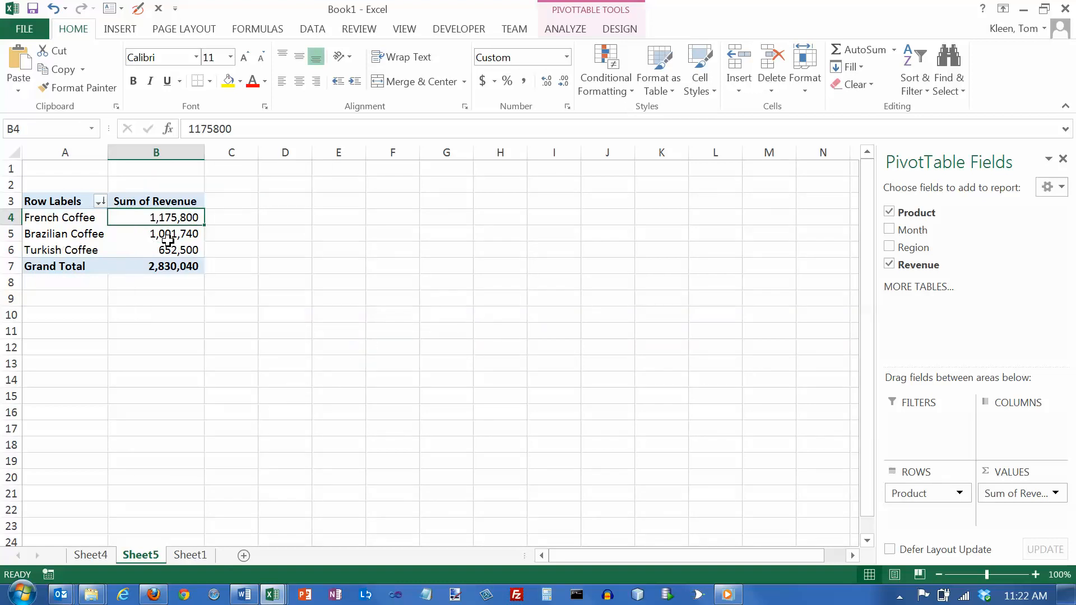
Add the Month field to the PivotTable rows beneath Product
mouse_move(168, 240)
click(890, 230)
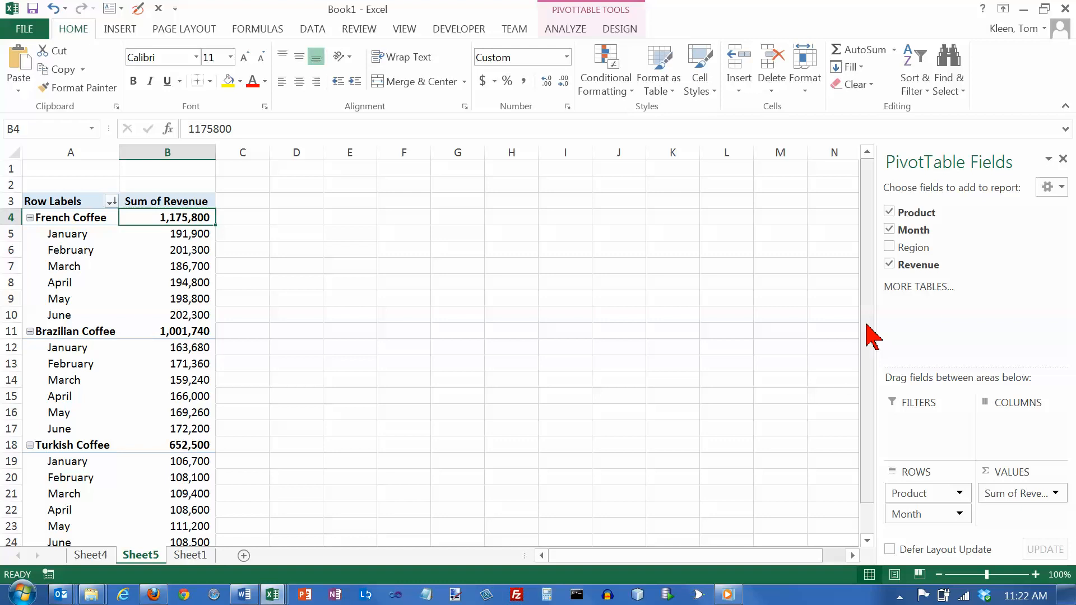
click(867, 541)
click(867, 541)
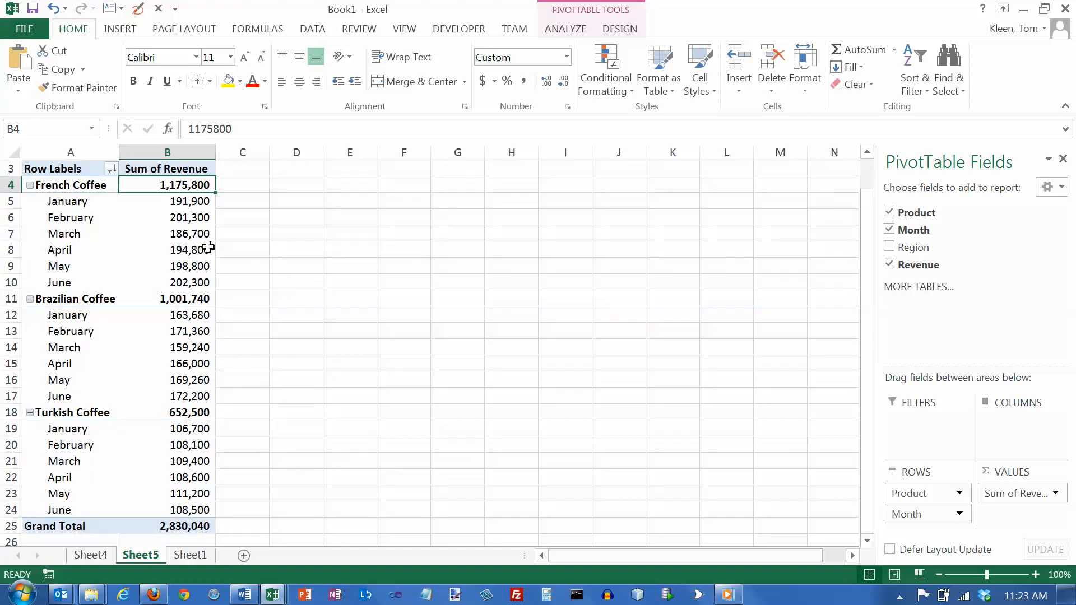
Sort the months within each coffee product by revenue from largest to smallest
mouse_move(186, 204)
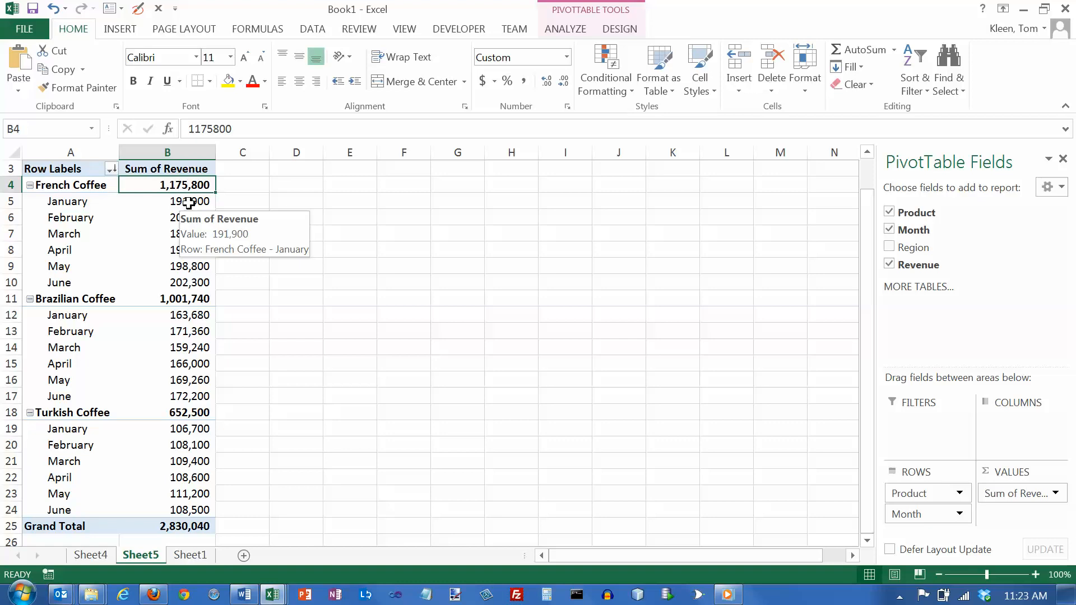
click(188, 204)
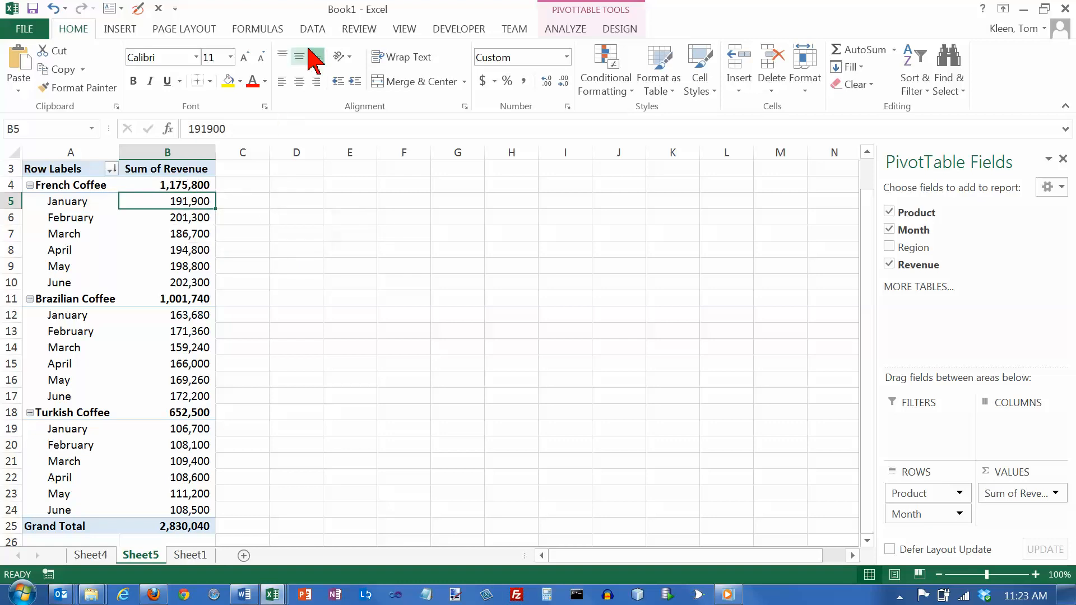
click(313, 31)
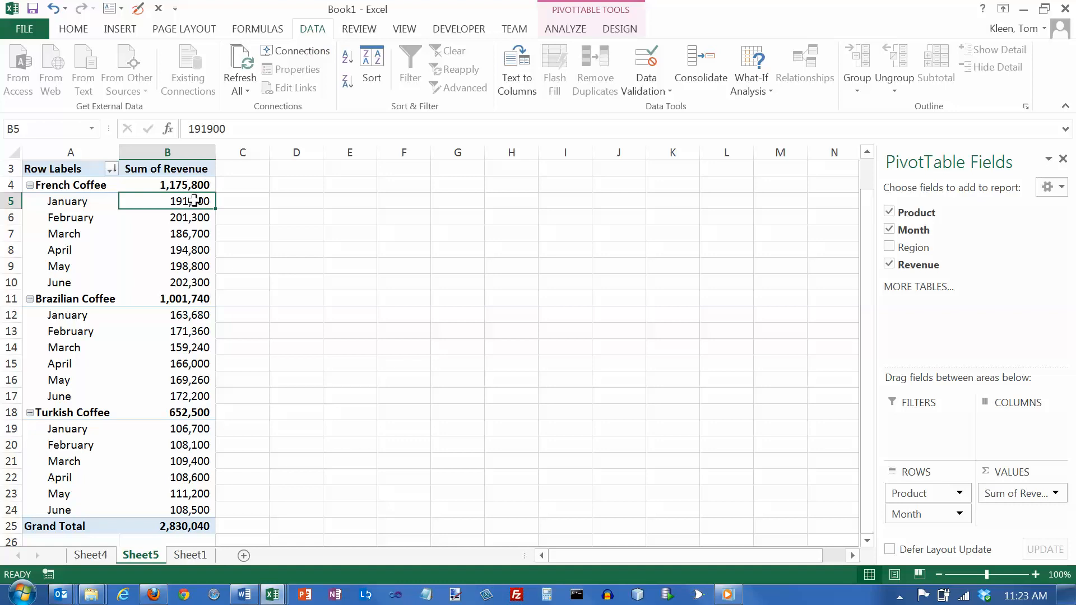
mouse_move(194, 201)
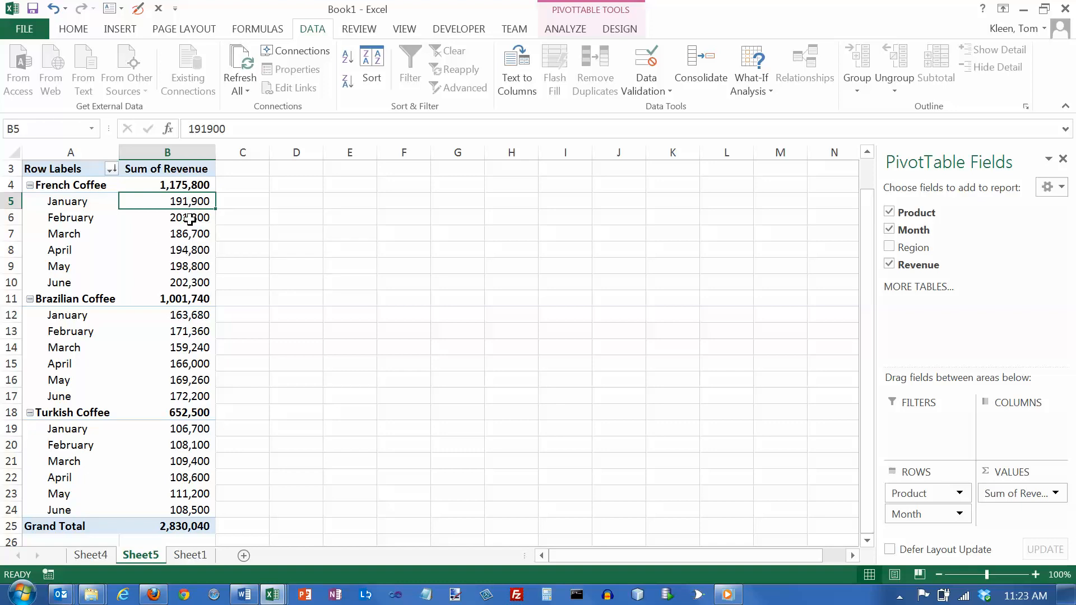
click(348, 83)
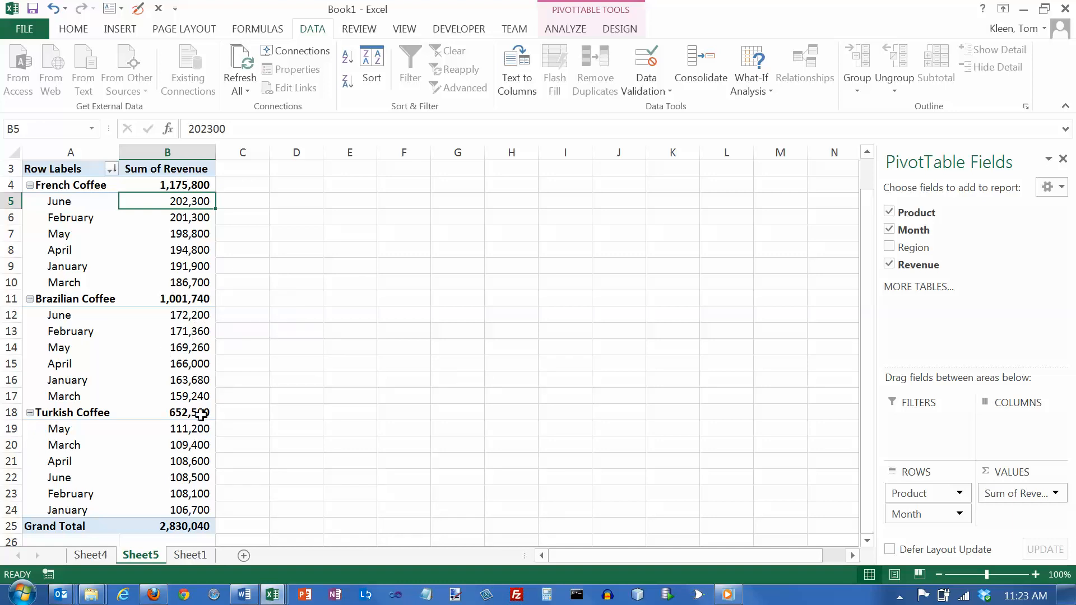
Re-sort the product groups by their revenue subtotals from smallest to largest, keeping the months grouped beneath them
click(193, 185)
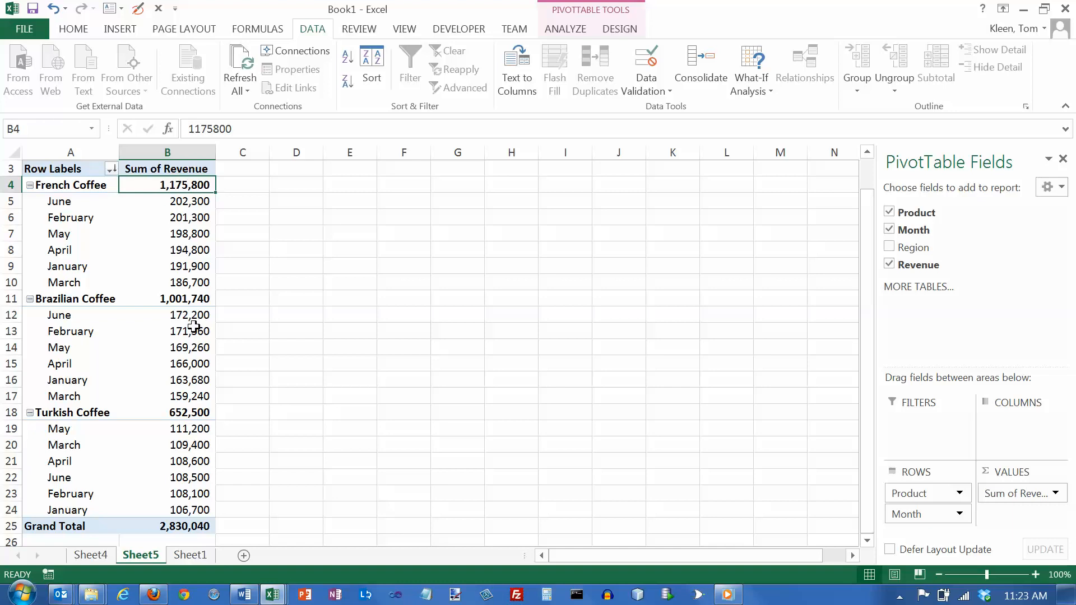
click(347, 59)
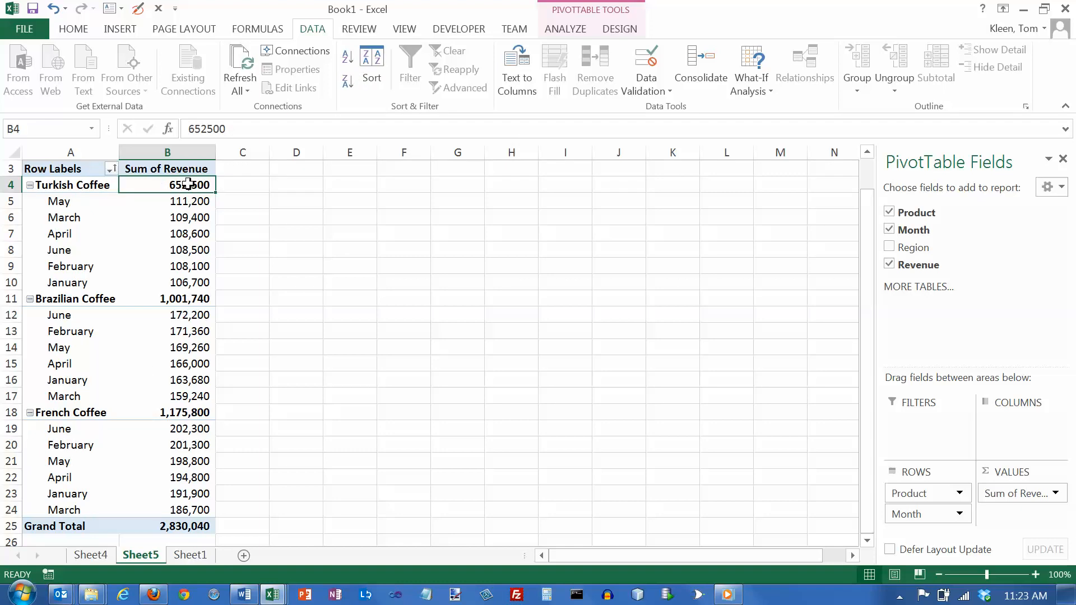
Sort the product row labels alphabetically from A to Z
mouse_move(188, 184)
click(59, 186)
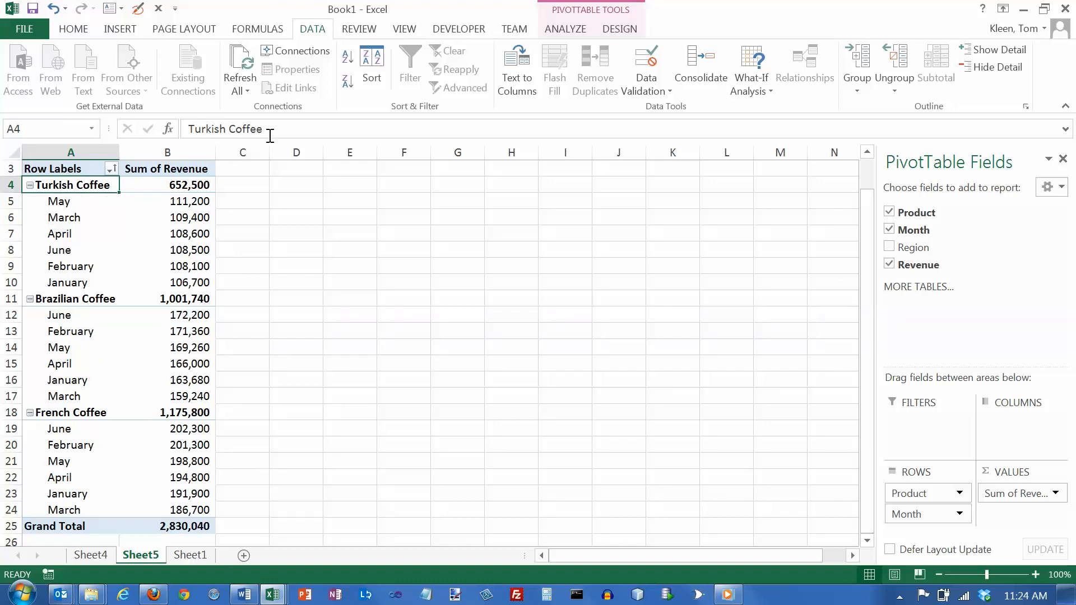
click(348, 58)
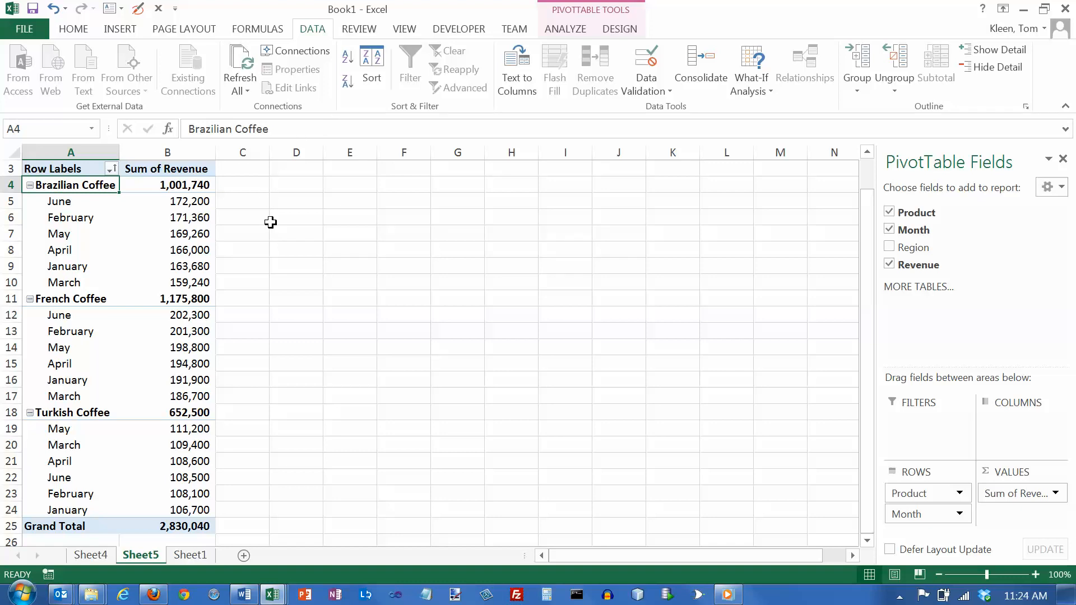
Sort the month row labels within each product in ascending calendar order
click(66, 205)
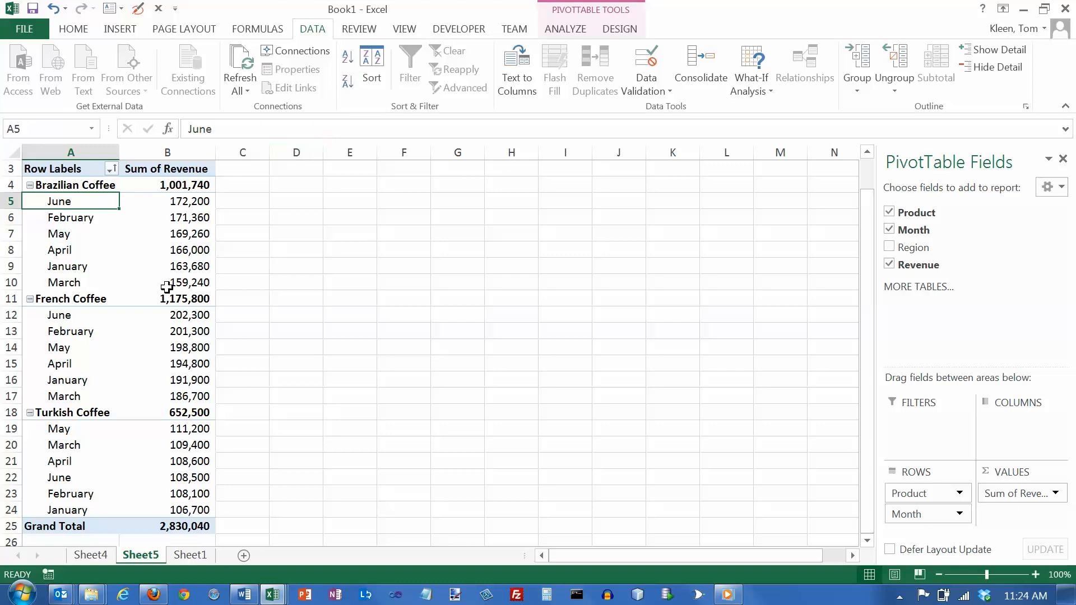
click(63, 317)
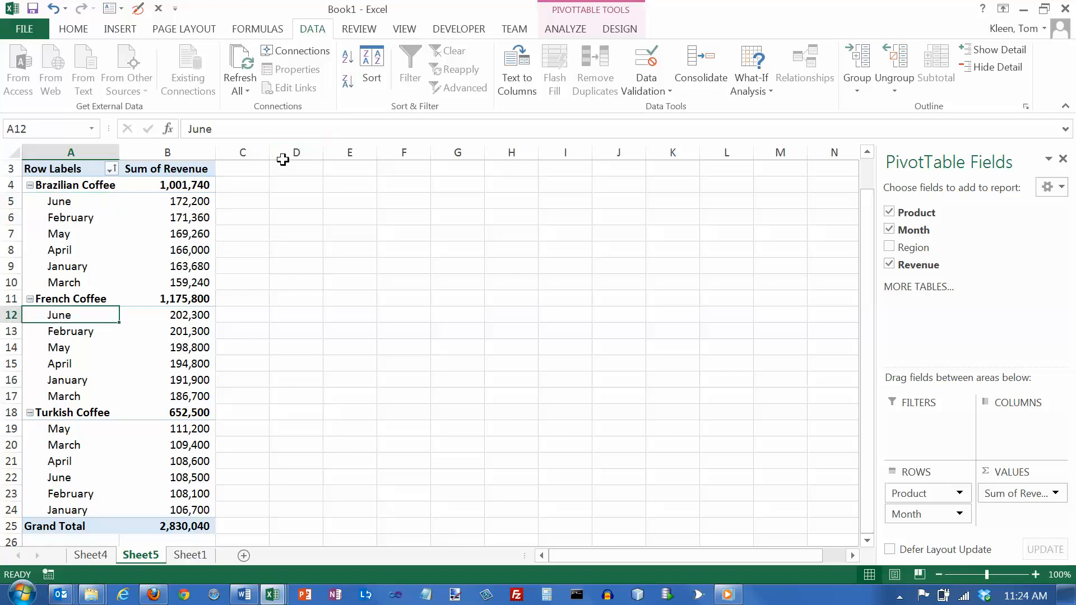
click(345, 59)
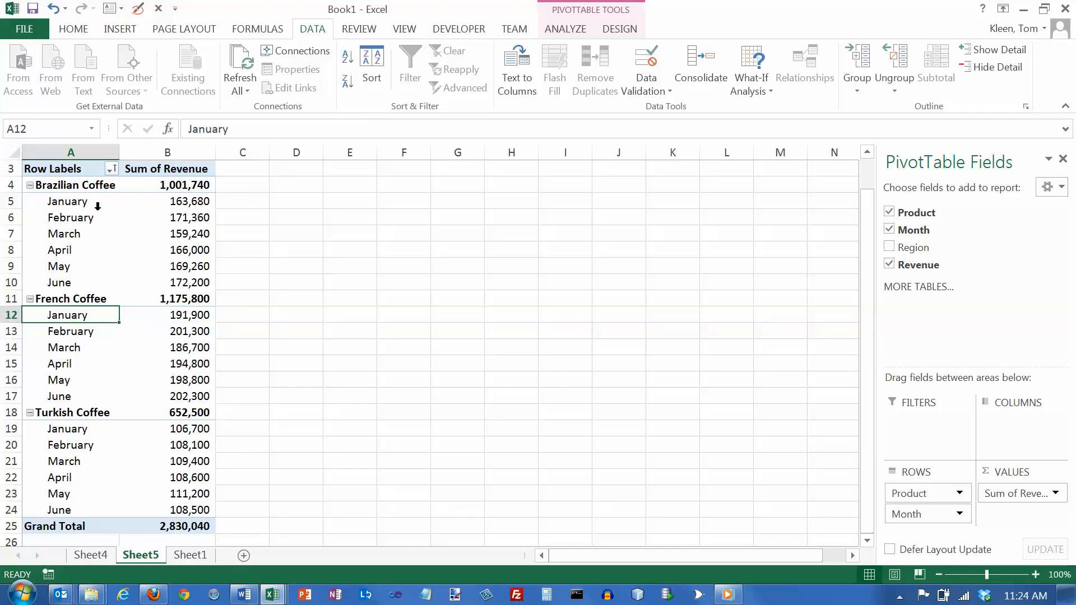
Examine the month labels under Brazilian Coffee and how they select as single cells or as matching items
drag(79, 204, 78, 286)
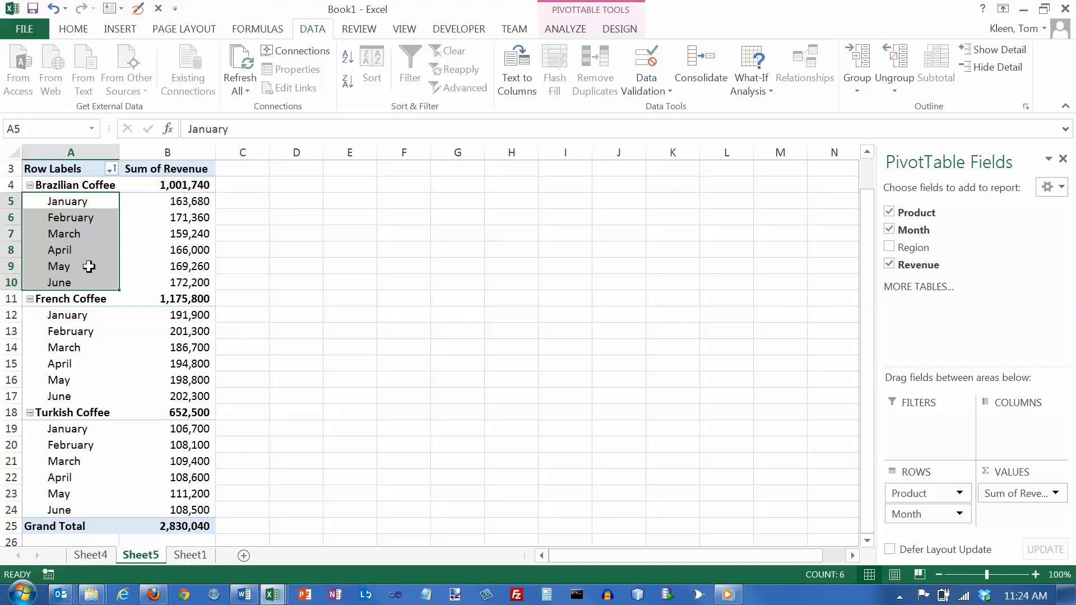
click(88, 202)
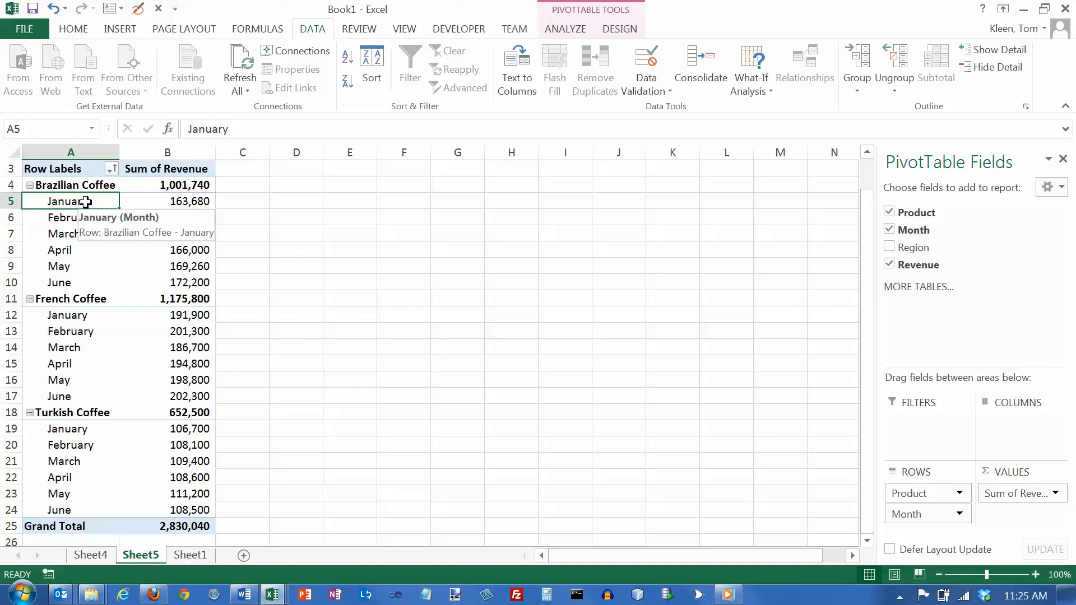
click(66, 219)
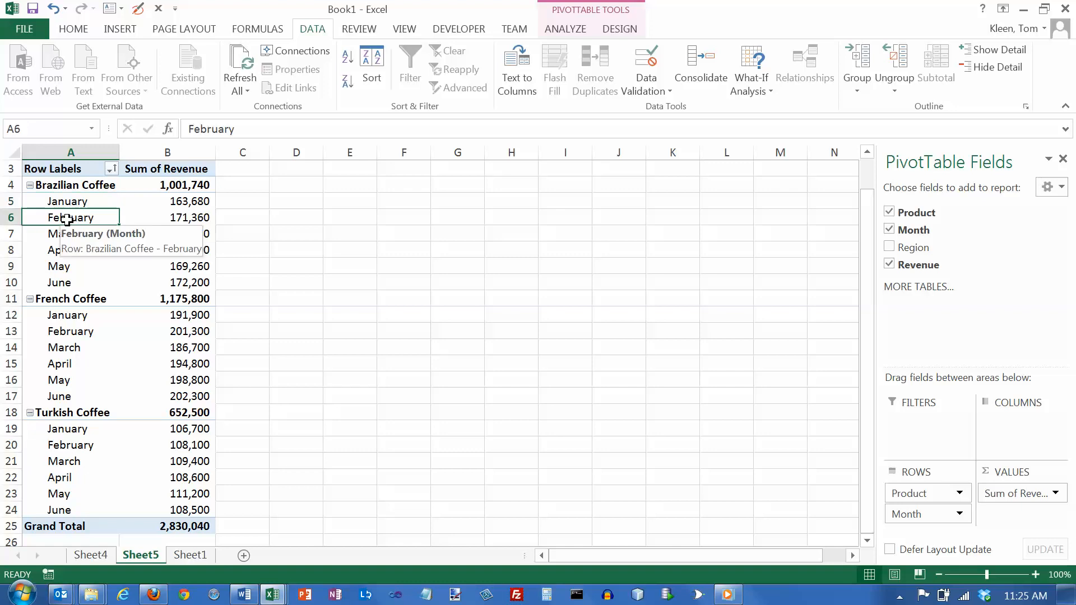
click(77, 204)
click(75, 215)
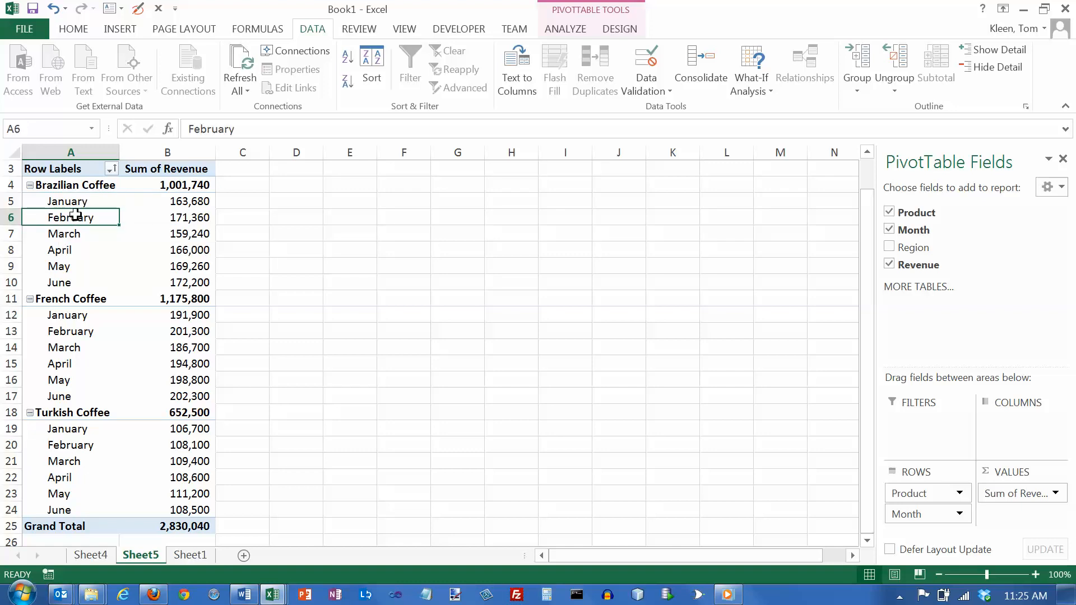
click(63, 235)
click(67, 250)
click(65, 265)
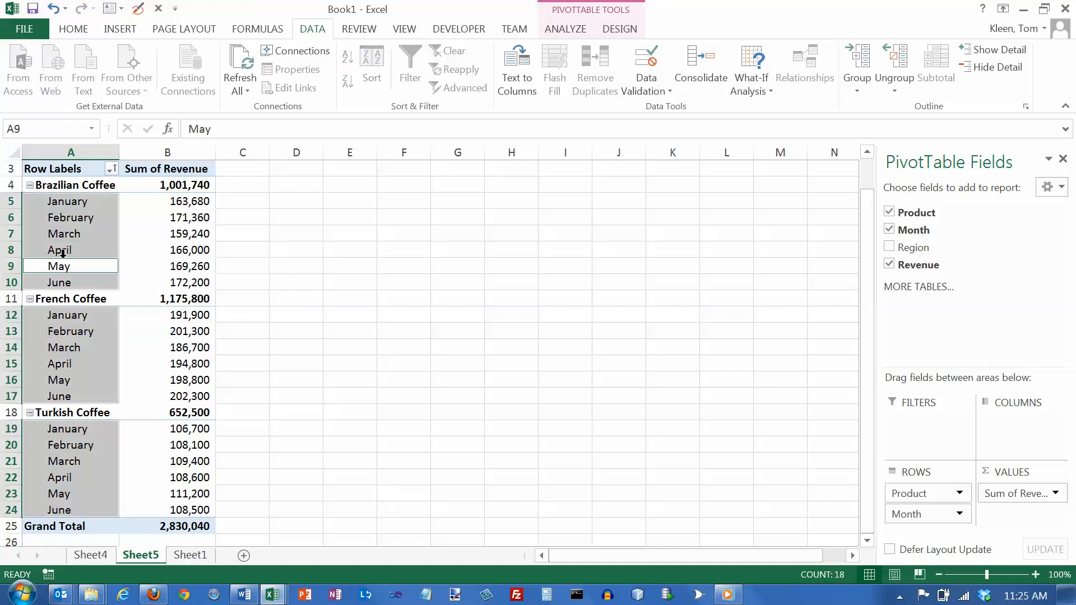
click(72, 204)
click(68, 223)
click(65, 233)
click(62, 266)
click(62, 268)
click(61, 250)
click(63, 234)
click(68, 219)
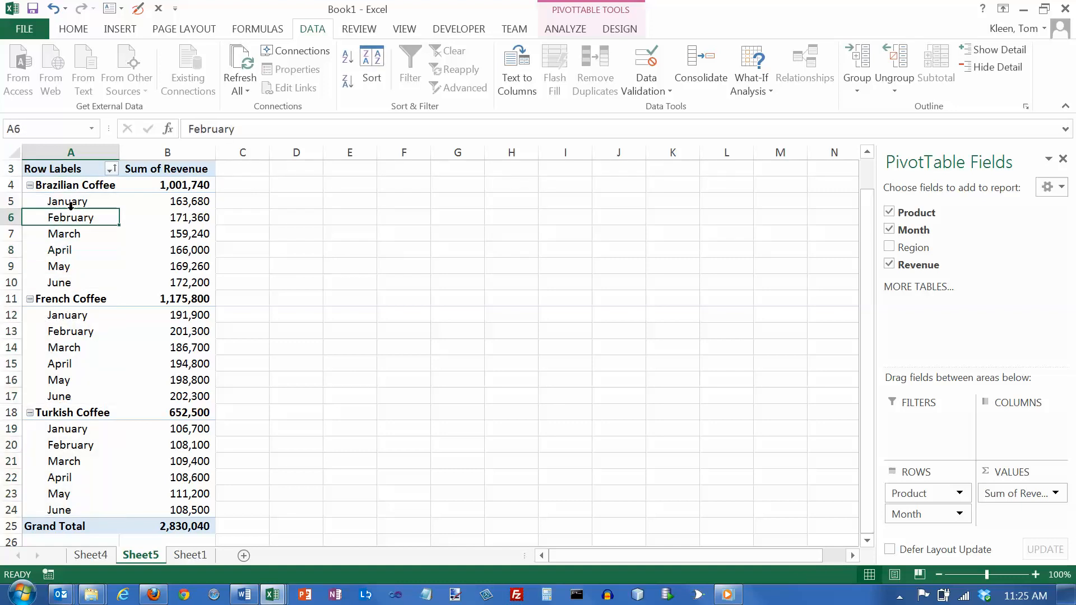
click(70, 204)
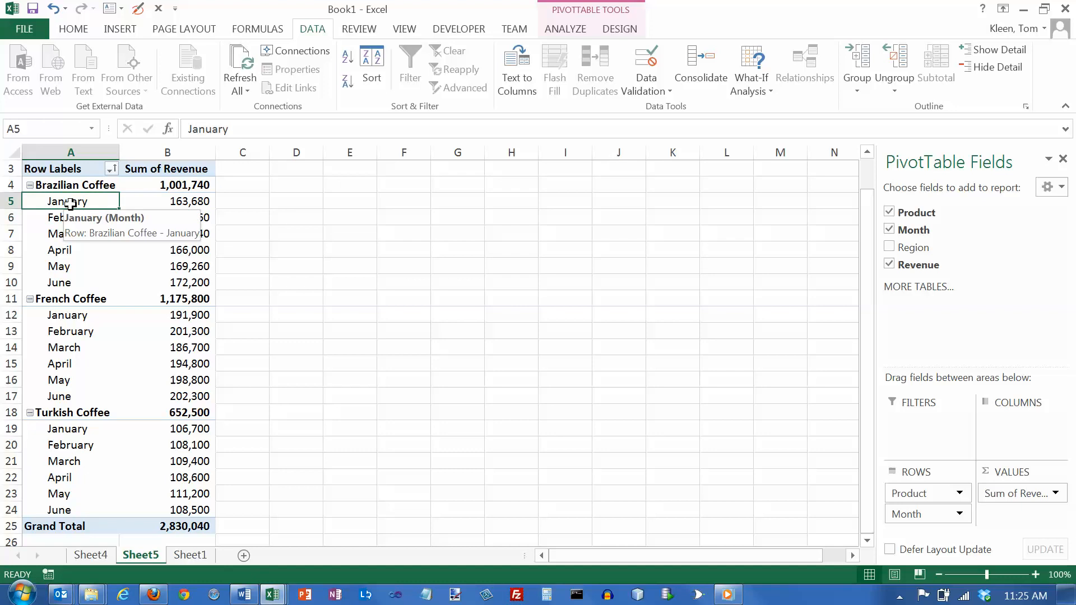